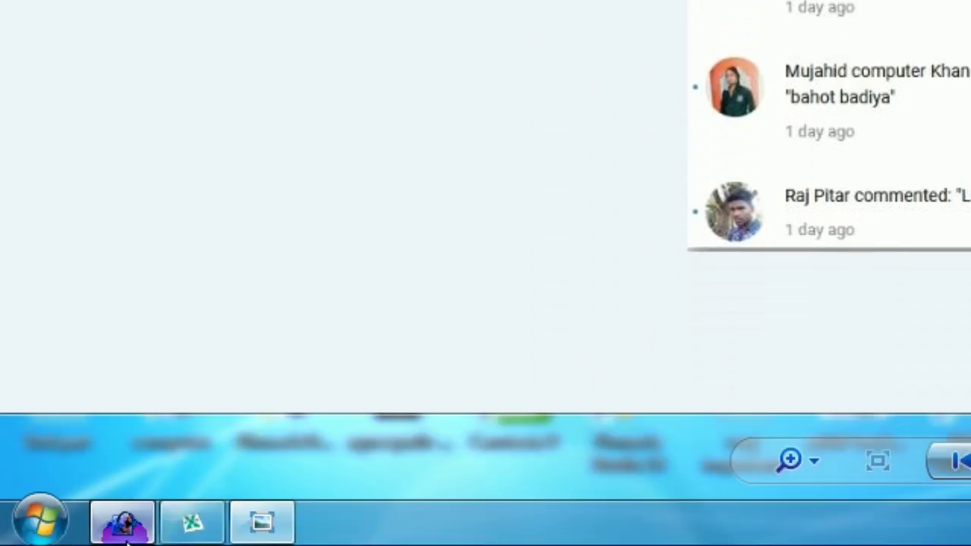
Switch from Windows Photo Viewer to the Photoshop window via the taskbar.
left_click(125, 537)
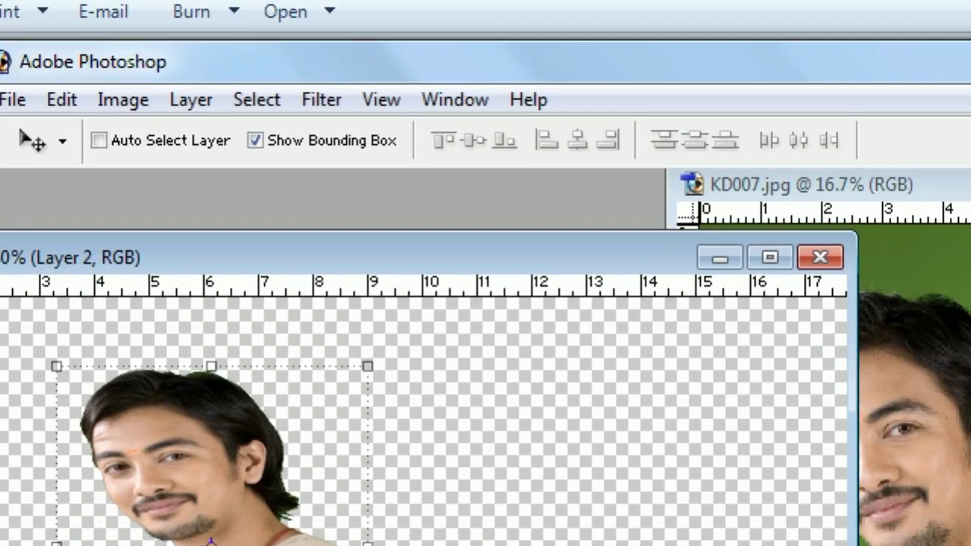
Move Photoshop aside and delete the previously placed photo of the man from the jhhh.cdr page.
left_click(239, 114)
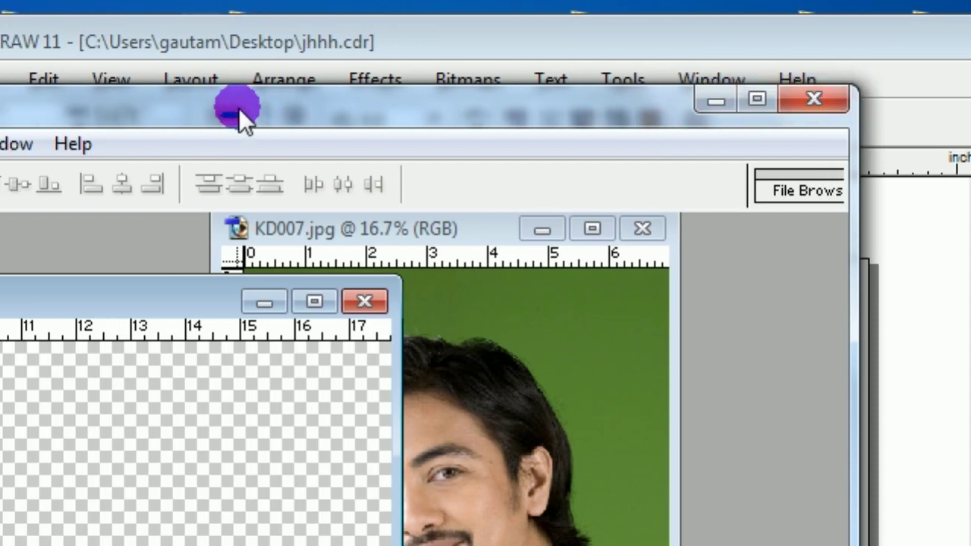
left_click(716, 100)
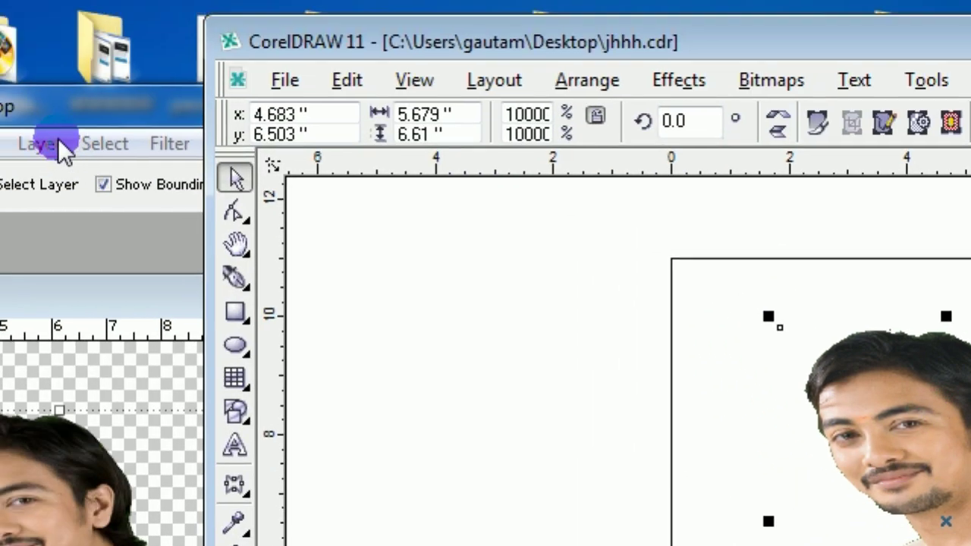
left_click(277, 117)
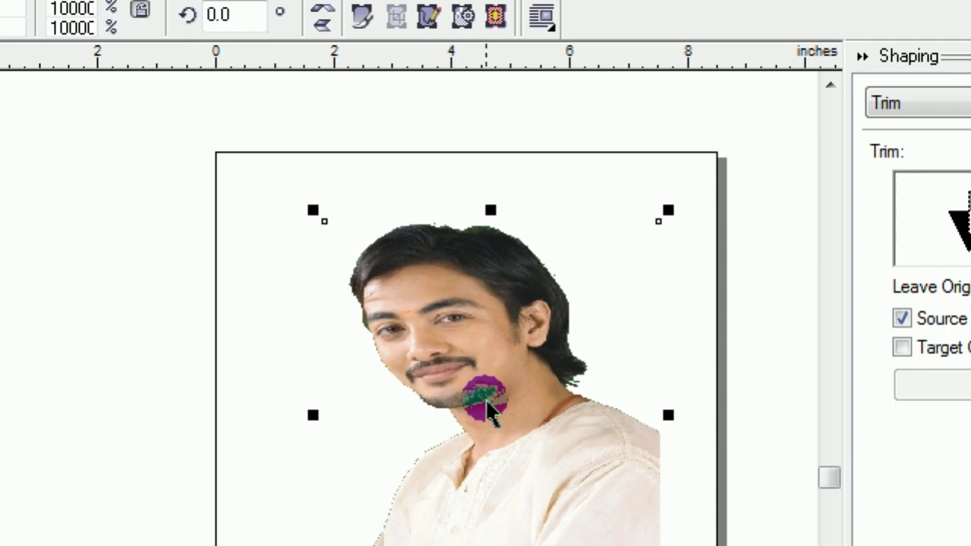
right_click(459, 361)
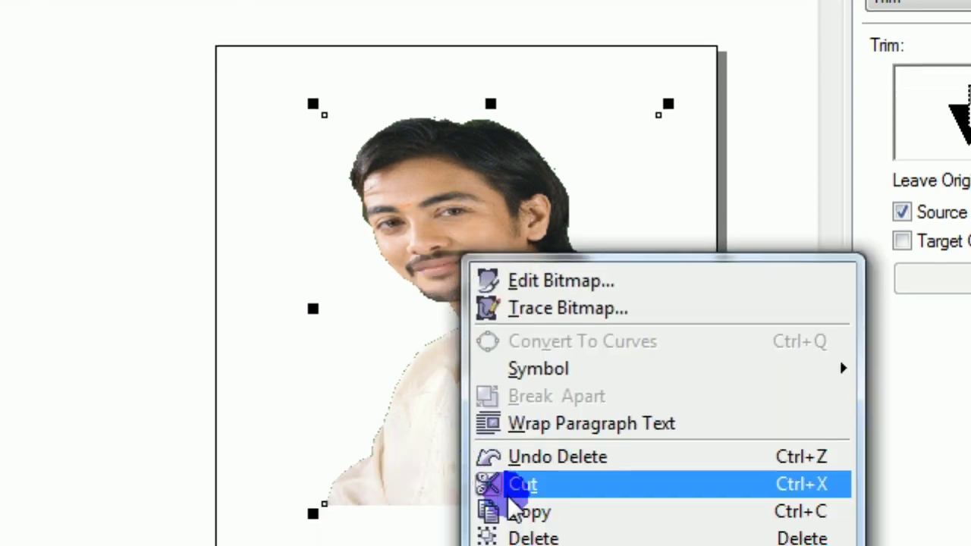
left_click(533, 406)
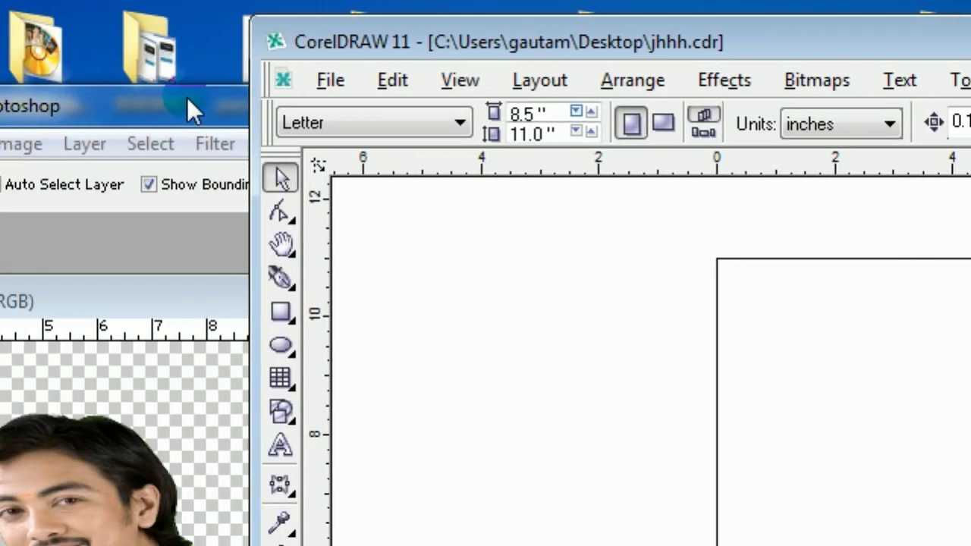
Close Untitled-1 and KD007.jpg in Photoshop without saving either.
left_click(189, 100)
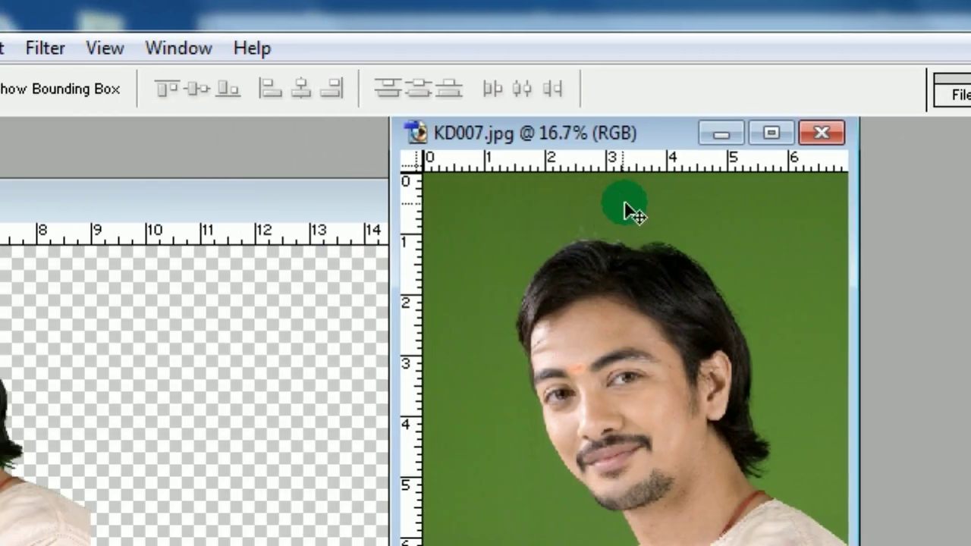
left_click(328, 200)
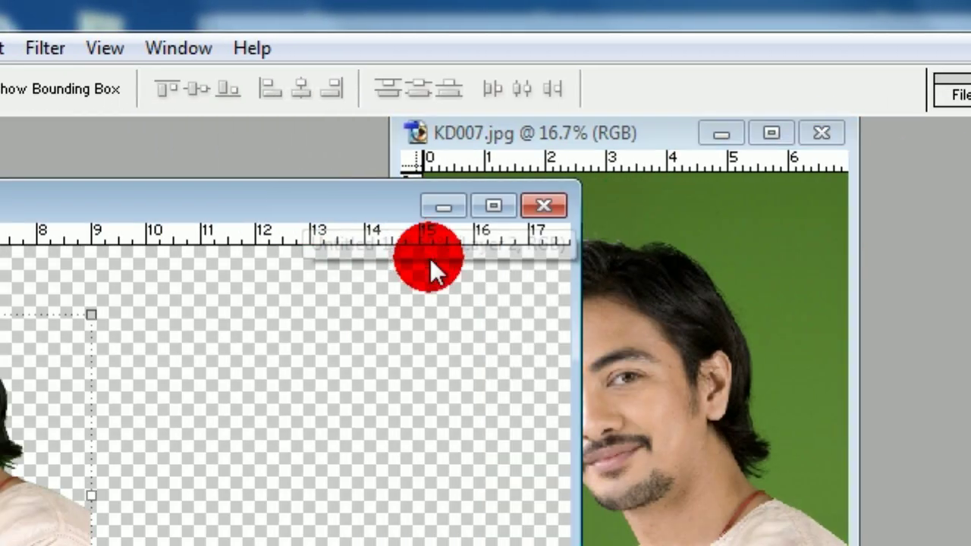
left_click(546, 206)
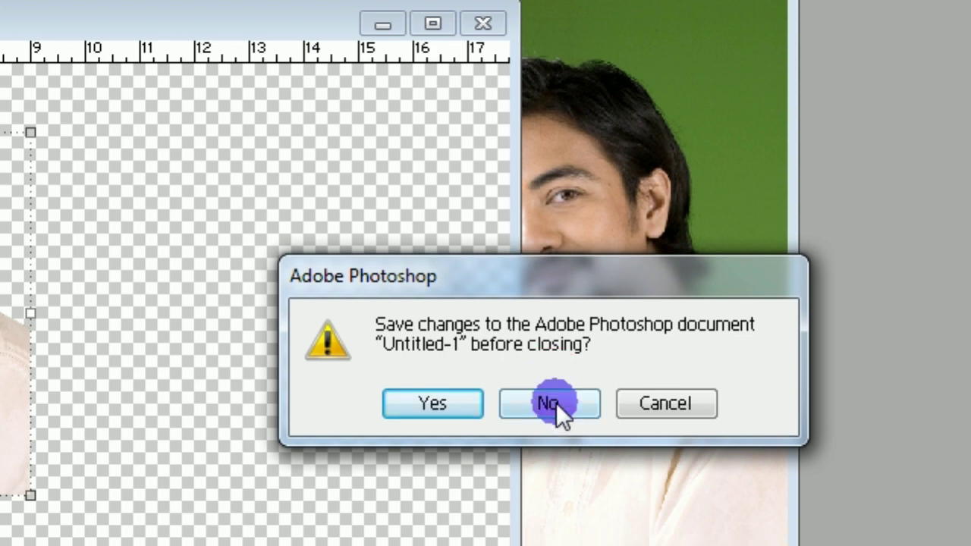
left_click(556, 403)
left_click(701, 132)
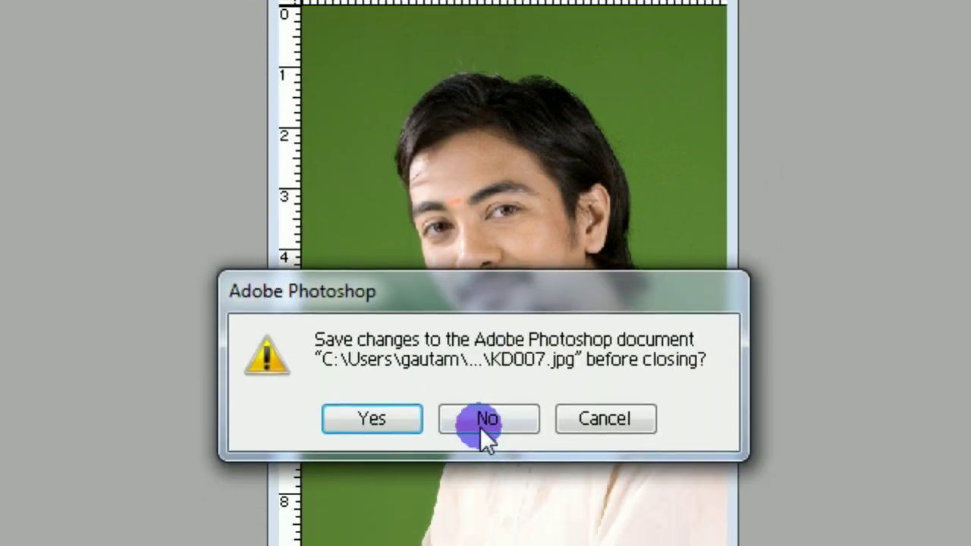
left_click(482, 421)
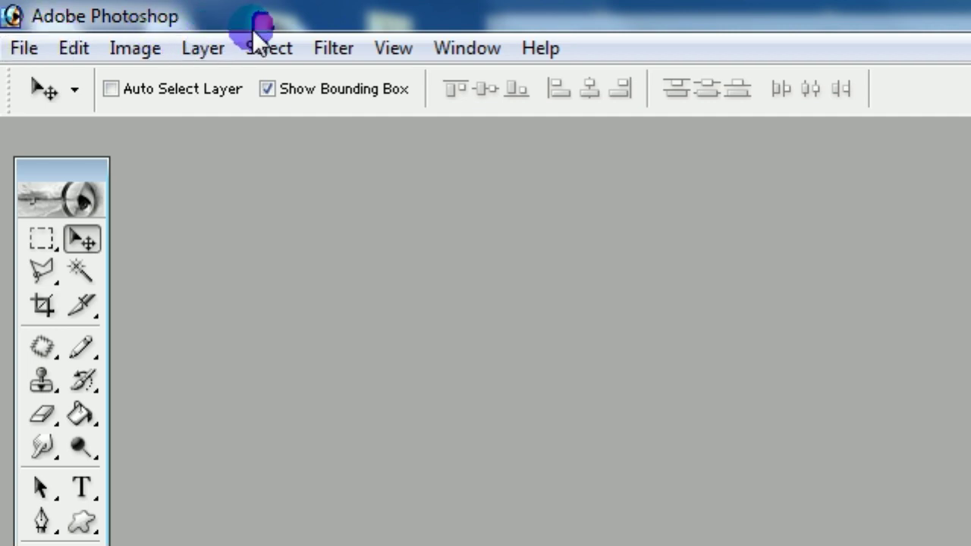
Create a new 640 x 480 document, Untitled-1, with transparent contents.
left_click(28, 49)
left_click(76, 83)
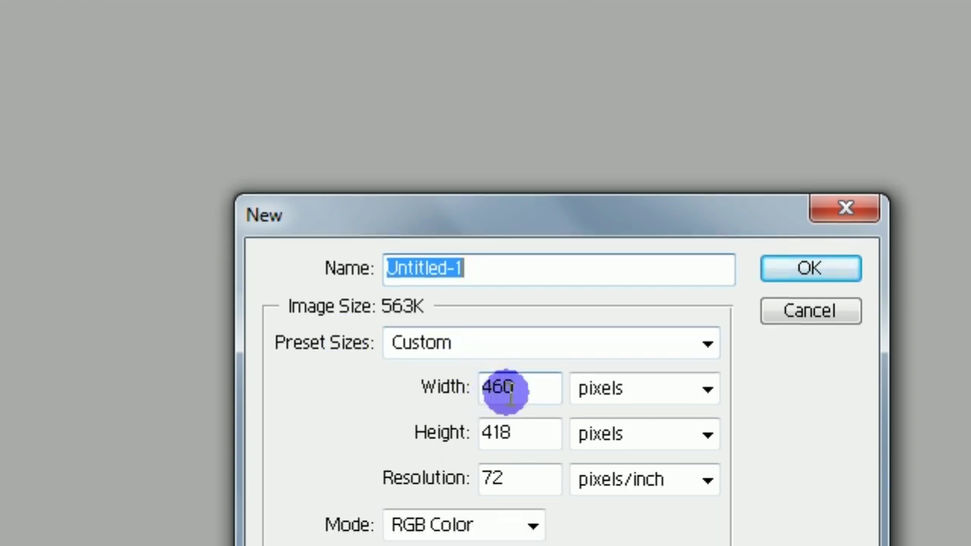
left_click(475, 349)
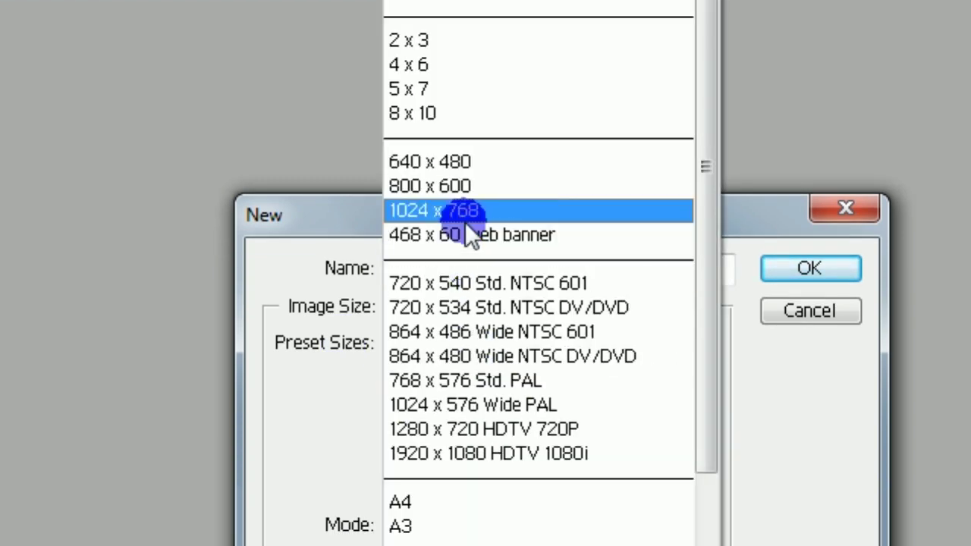
left_click(495, 164)
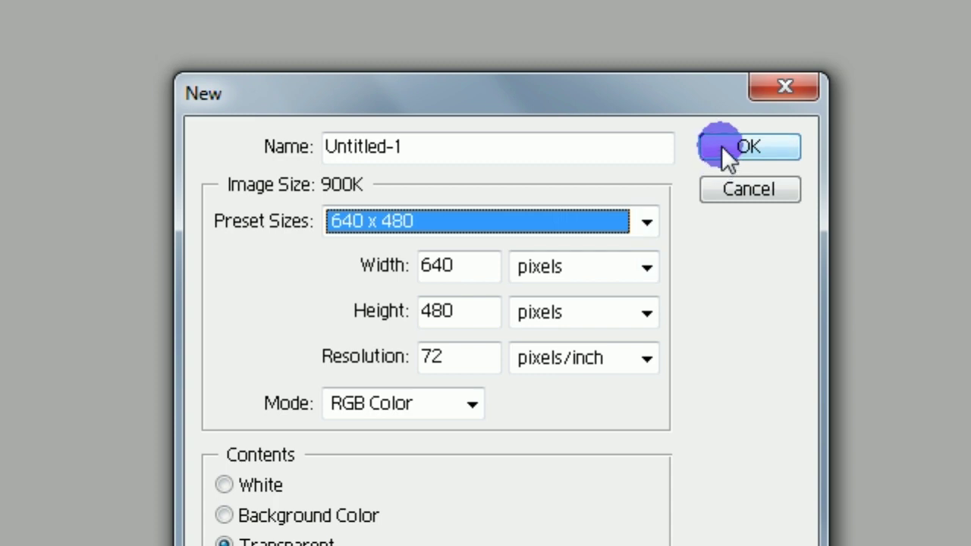
left_click(721, 144)
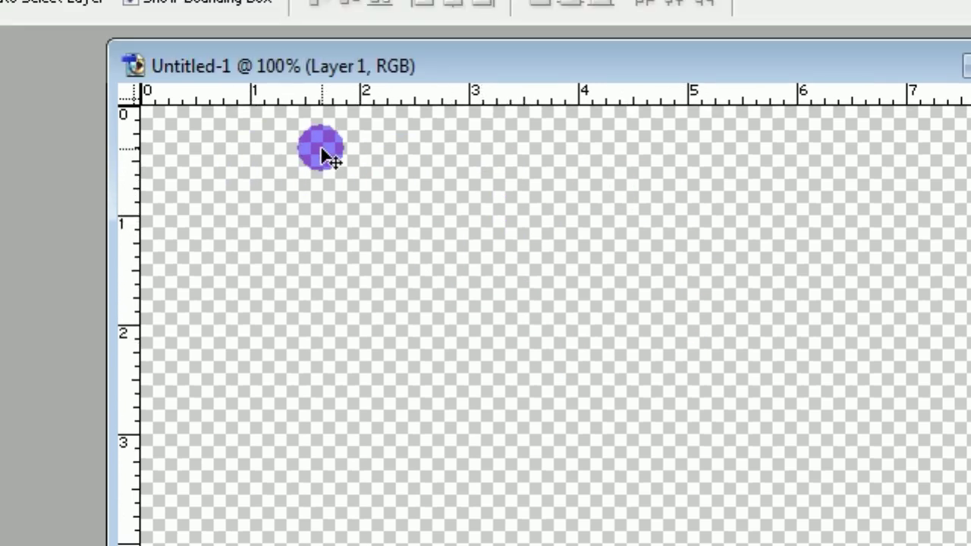
Browse into the KARIZMA(OK) folder and select KD018.jpg to open.
left_click_drag(324, 156, 327, 201)
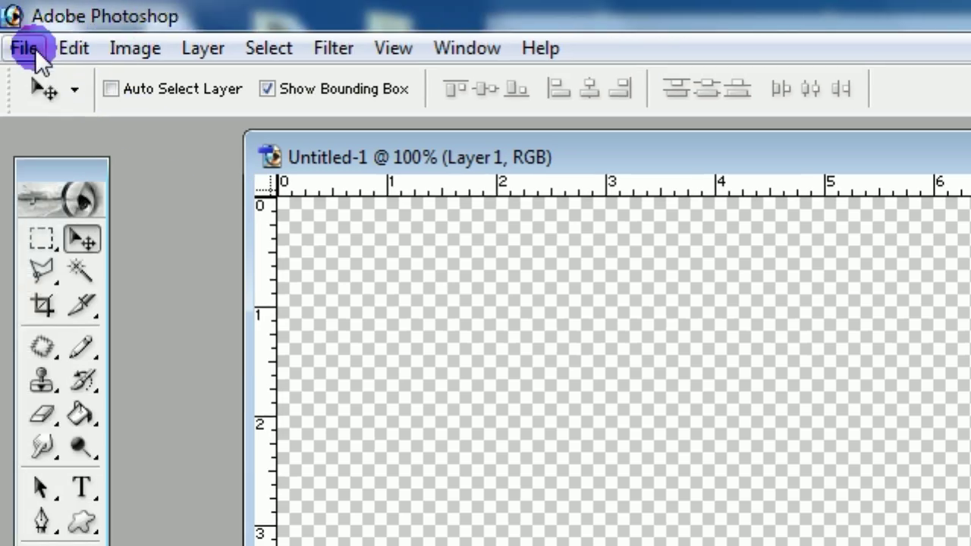
left_click(30, 49)
left_click(82, 118)
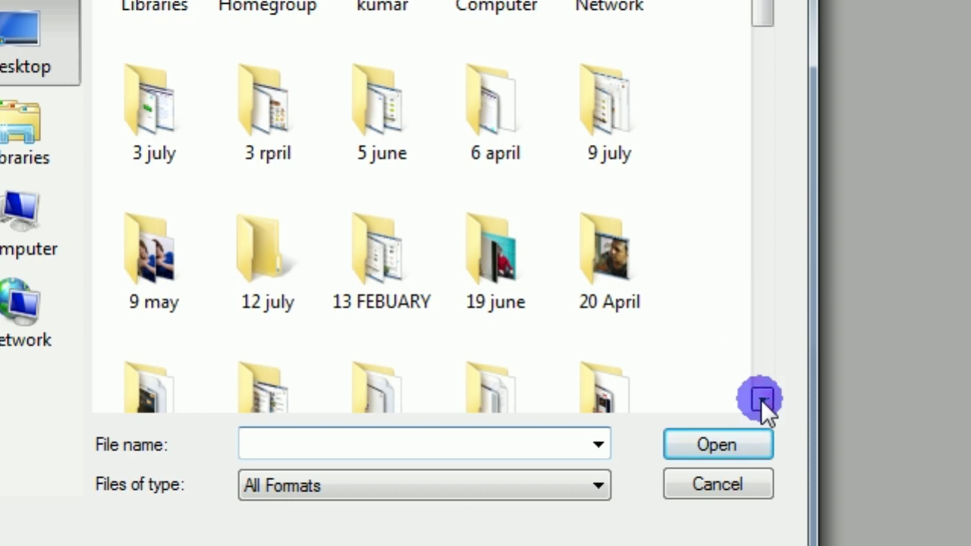
left_click(808, 415)
left_click(717, 400)
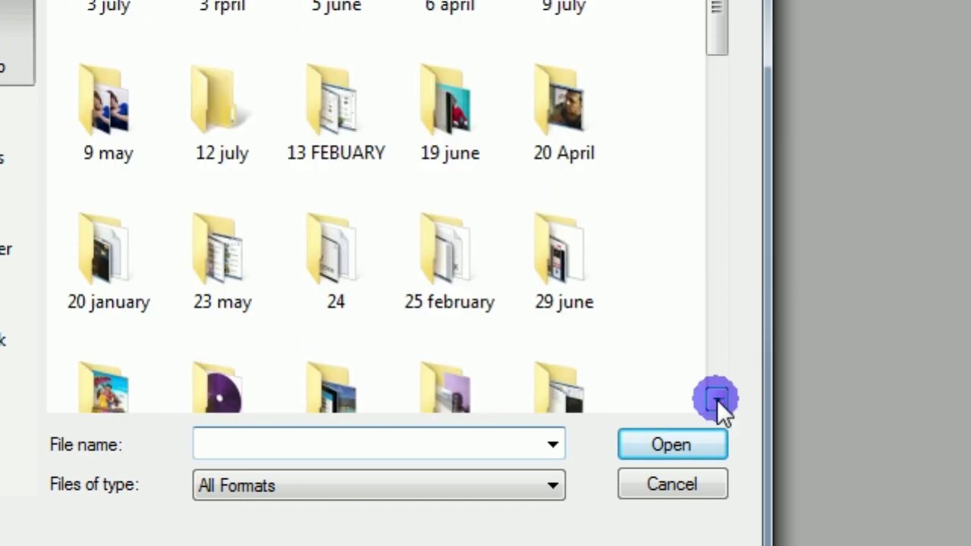
left_click(716, 400)
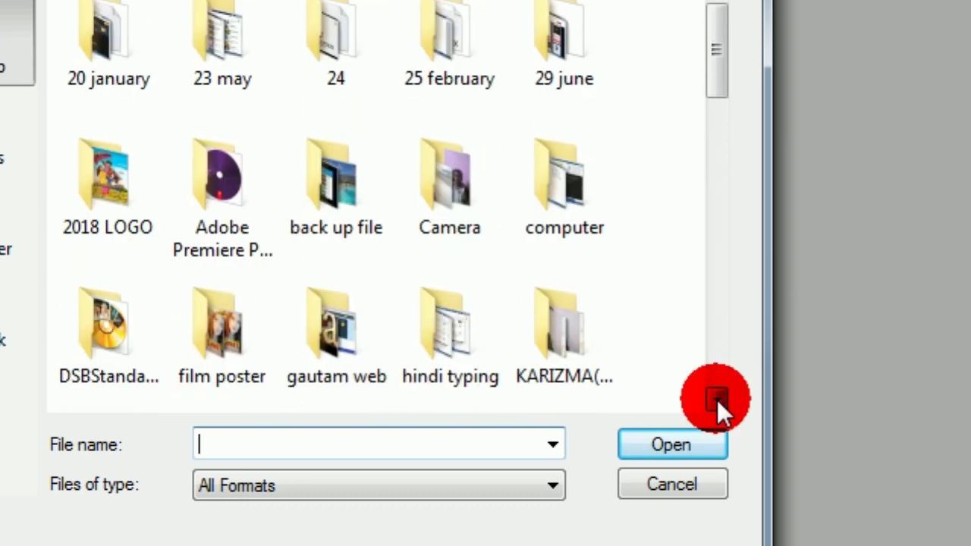
left_click(717, 399)
left_click(569, 218)
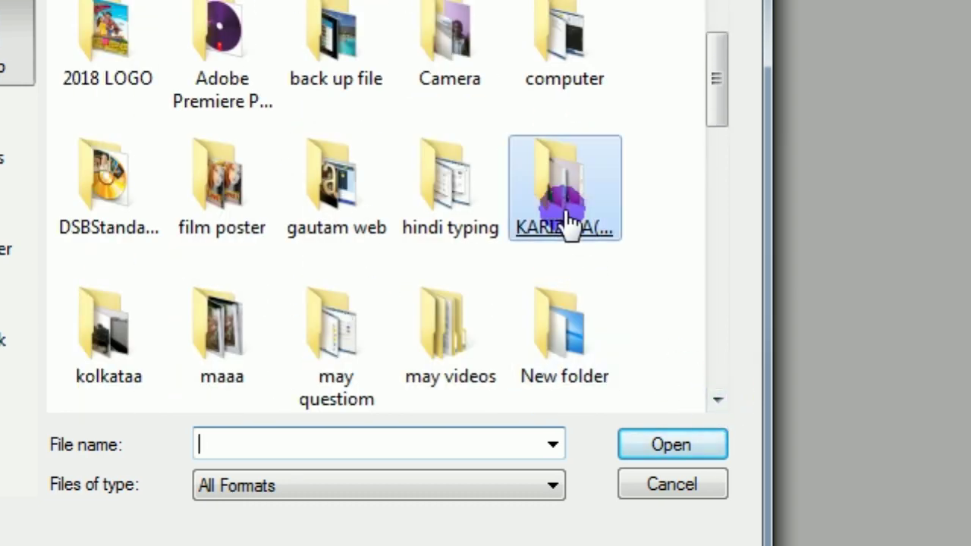
left_click(673, 440)
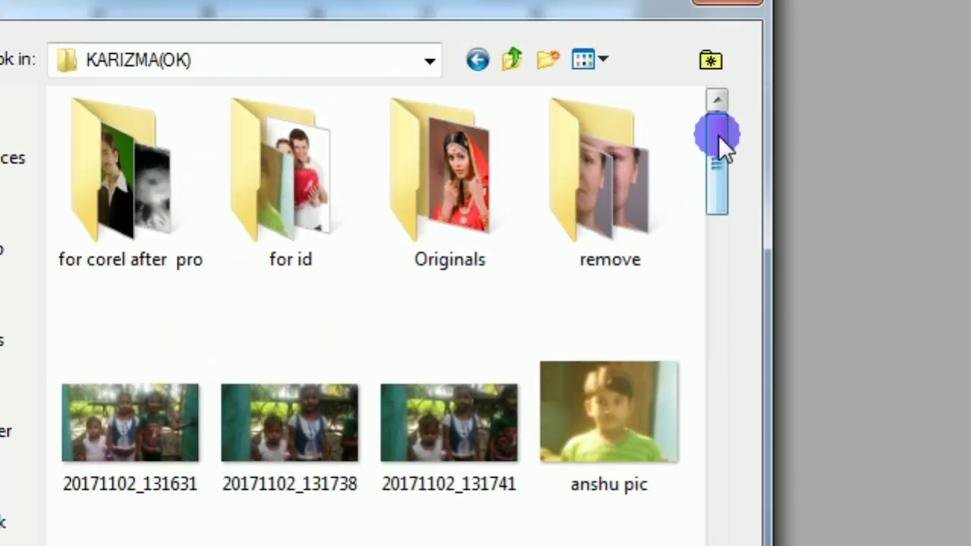
mouse_move(718, 136)
left_mouse_down()
mouse_move(698, 321)
mouse_move(701, 406)
left_mouse_up()
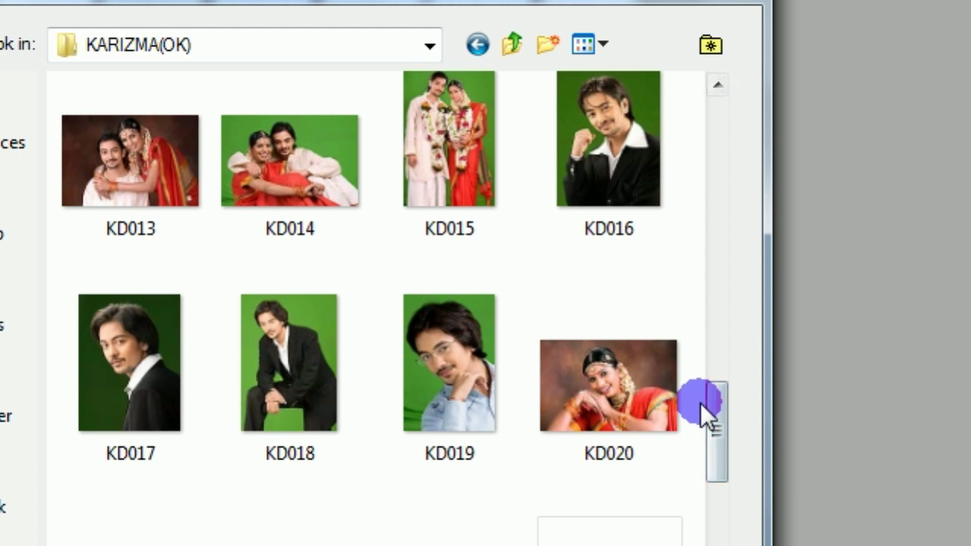
scroll(619, 405, "down", 1)
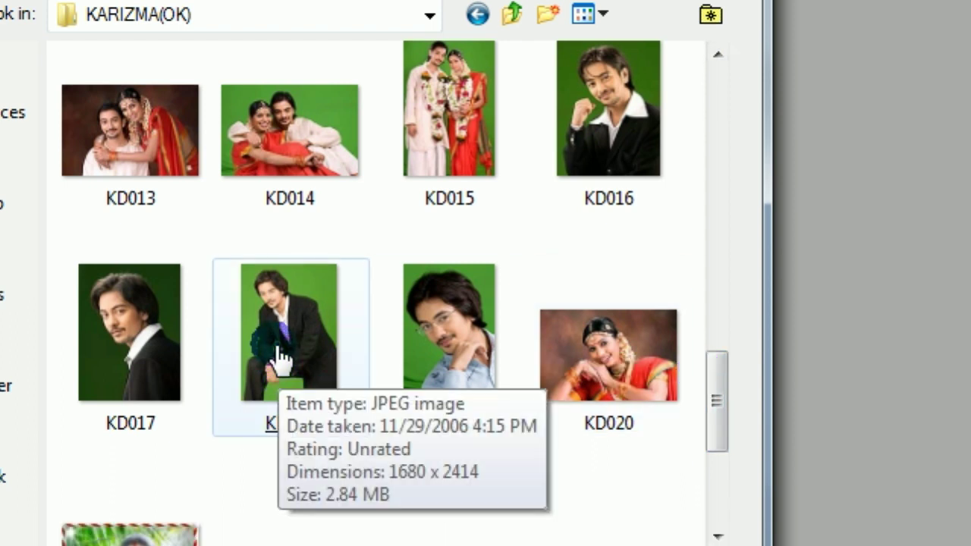
left_click(282, 361)
Open KD018.jpg past the profile prompt and drag the photo into Untitled-1 as Layer 2.
double_click(283, 357)
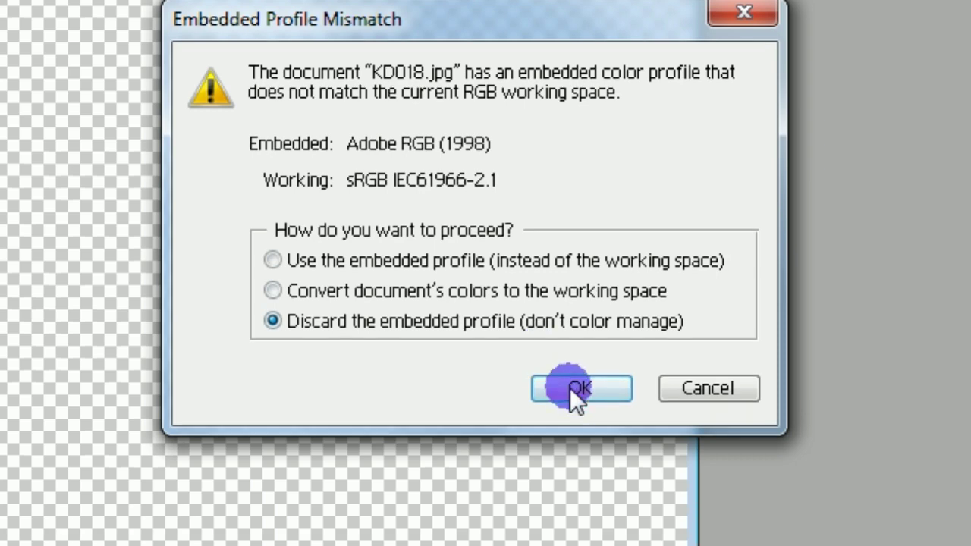
left_click(580, 387)
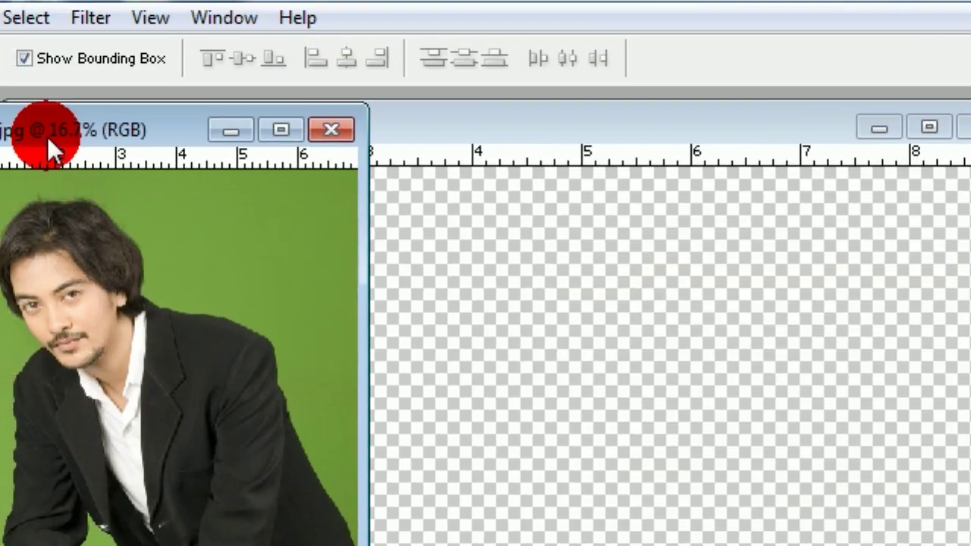
left_click_drag(48, 140, 648, 217)
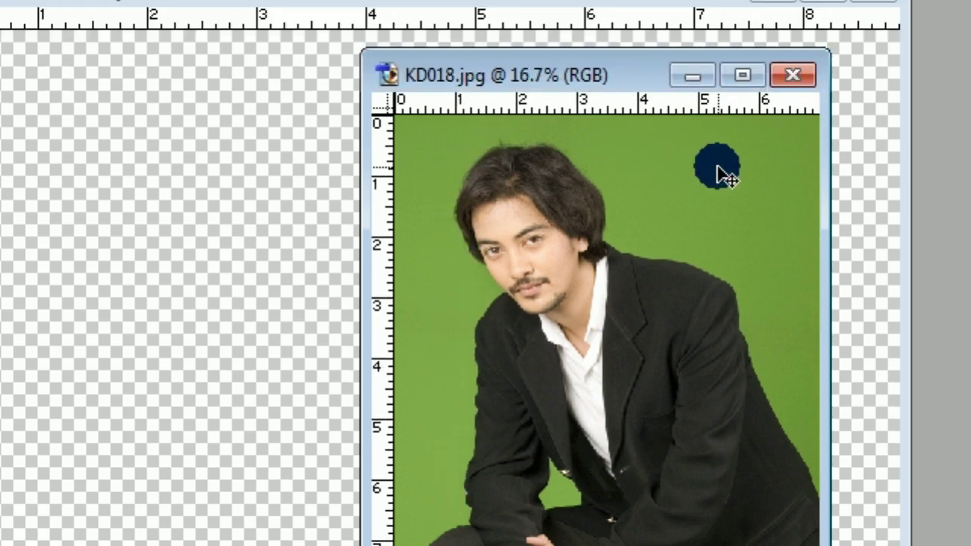
left_click_drag(570, 278, 71, 79)
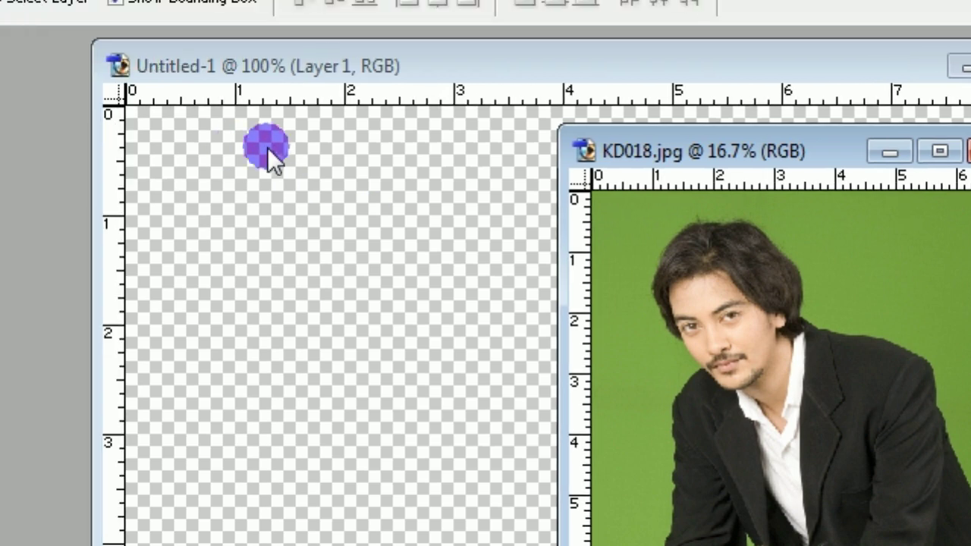
left_click_drag(270, 155, 720, 364)
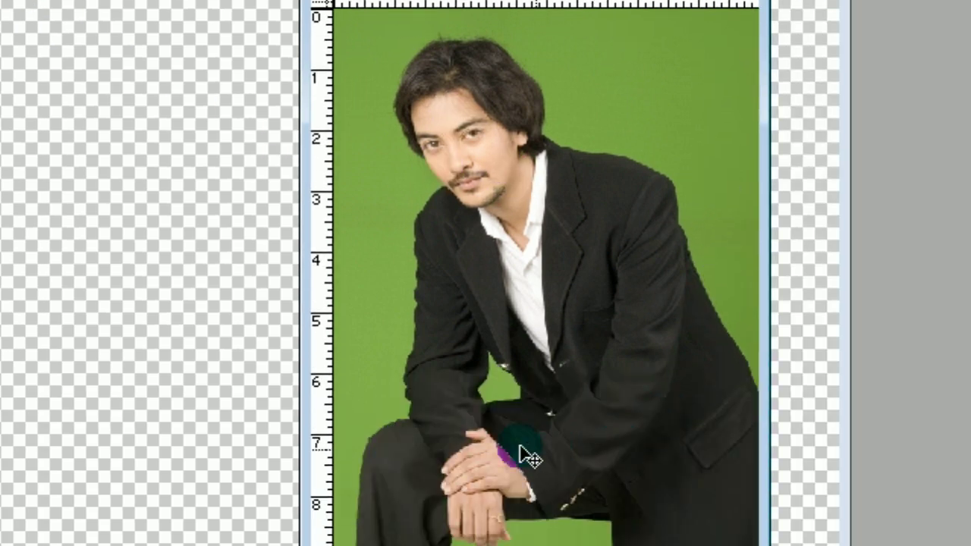
mouse_move(521, 454)
left_mouse_down()
mouse_move(480, 173)
mouse_move(241, 147)
left_mouse_up()
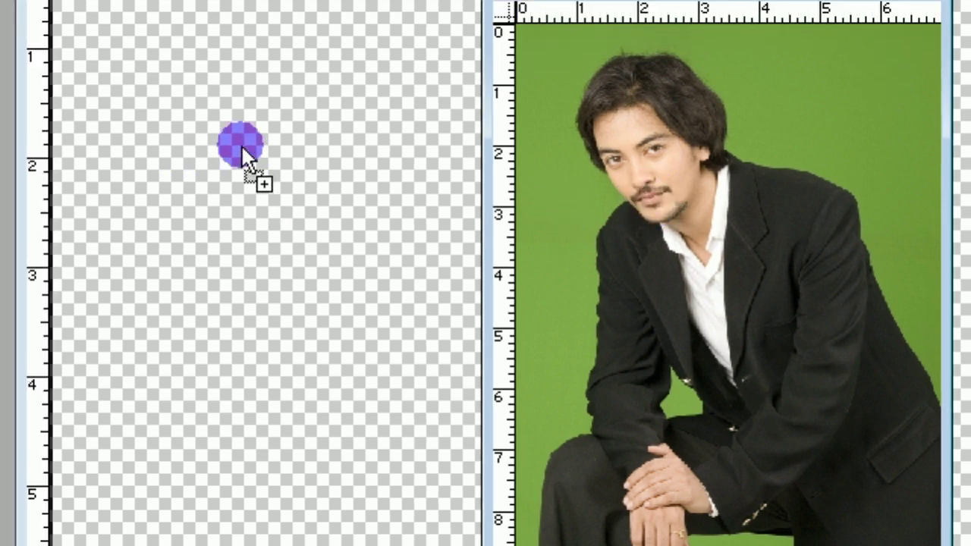
mouse_move(241, 144)
left_mouse_down()
mouse_move(364, 236)
mouse_move(468, 152)
mouse_move(254, 177)
left_mouse_up()
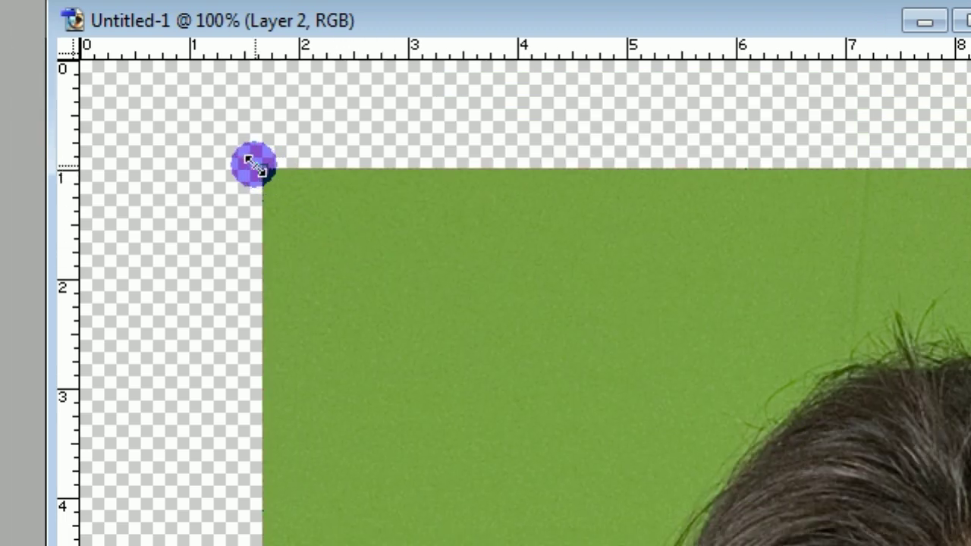
Scale down the green-screen photo with Free Transform corner handles, undoing an accidental skew.
left_click_drag(254, 166, 562, 389)
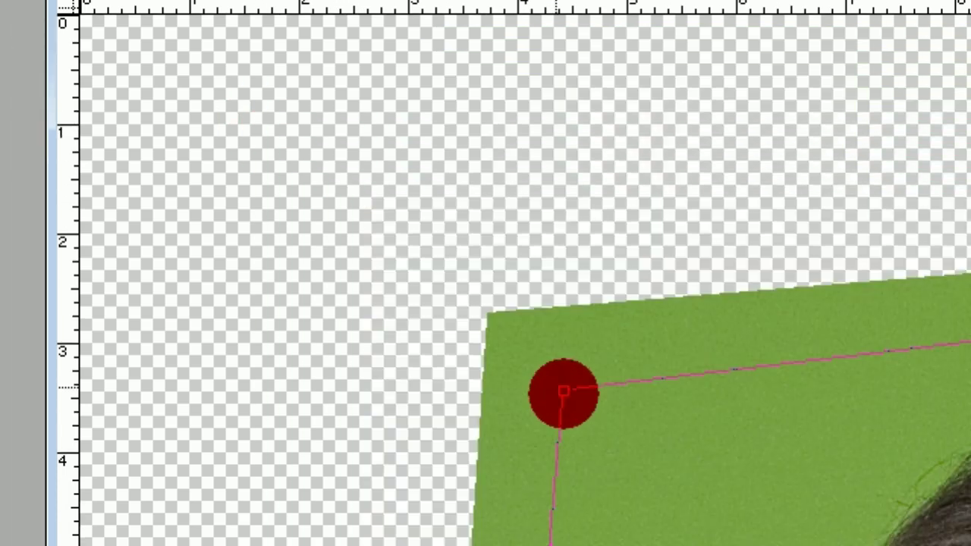
key("ctrl+z")
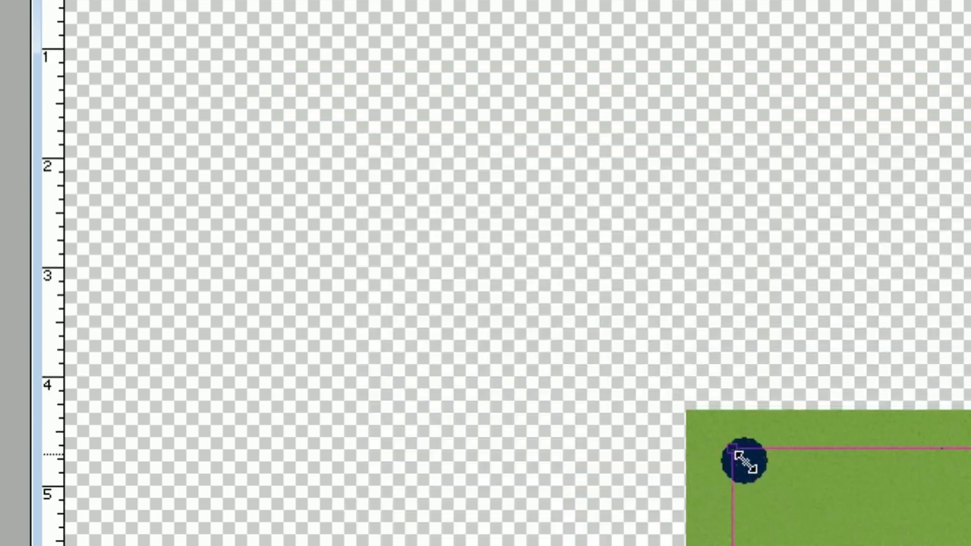
left_click_drag(278, 141, 731, 403)
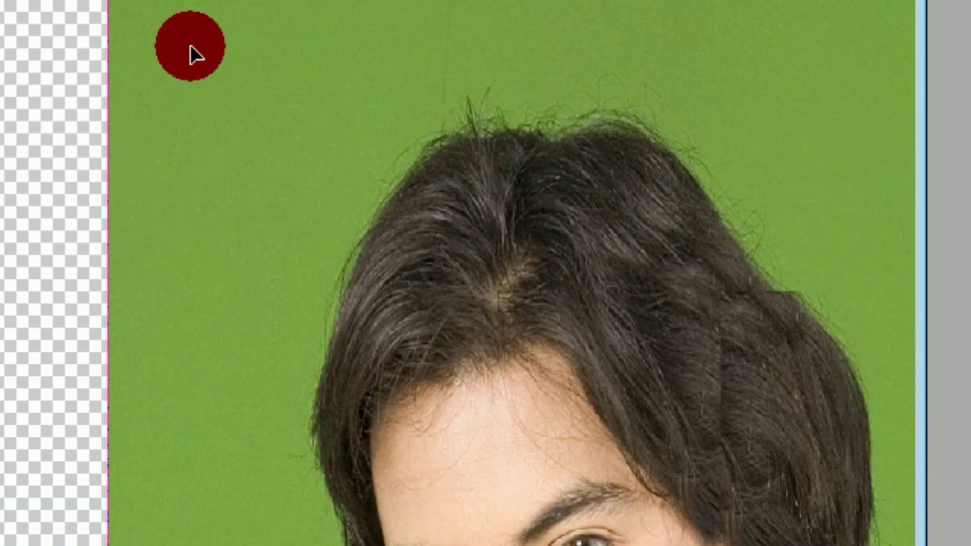
left_click_drag(190, 53, 444, 394)
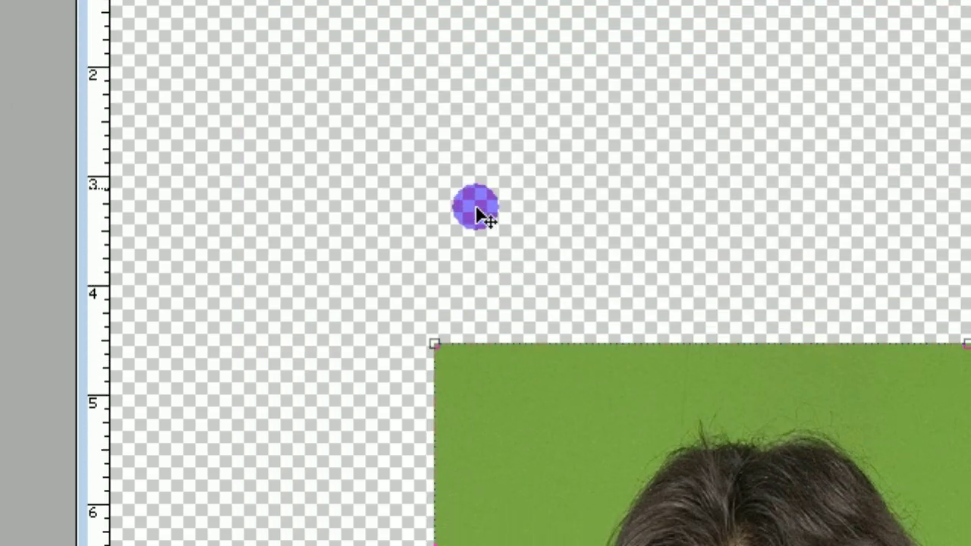
mouse_move(520, 325)
left_mouse_down()
mouse_move(250, 132)
mouse_move(542, 412)
left_mouse_up()
left_click_drag(721, 450, 359, 123)
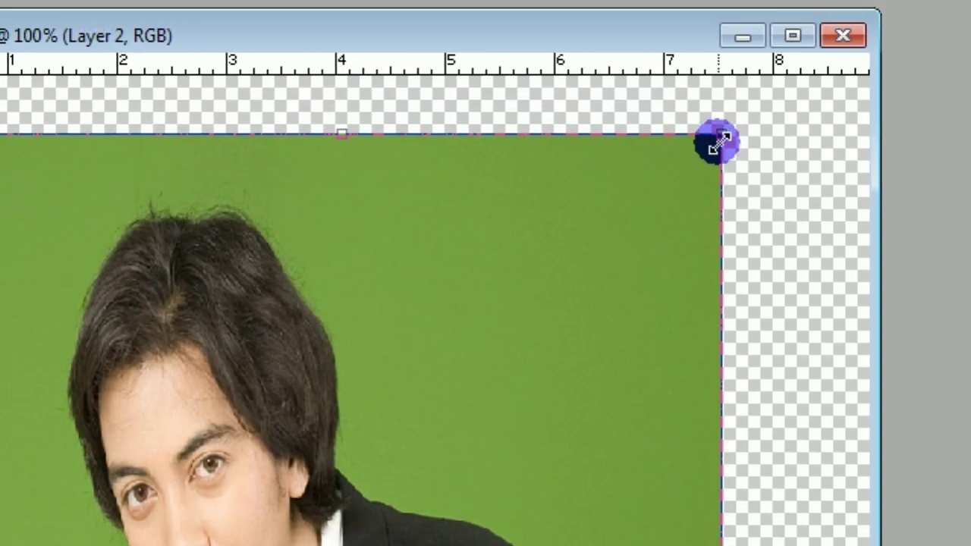
left_click_drag(717, 137, 626, 374)
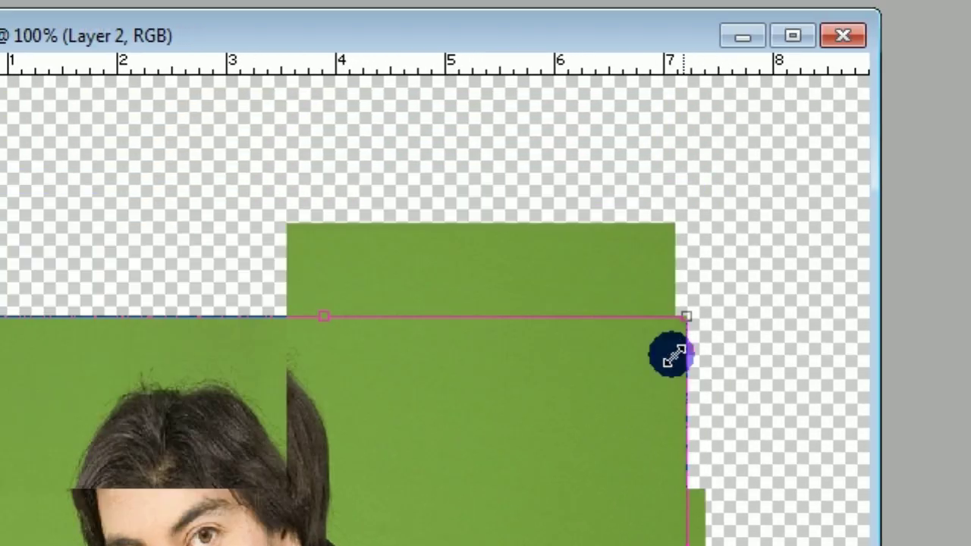
Reduce the photo's height, reposition it on the canvas, and apply the transform.
left_click_drag(421, 493, 418, 80)
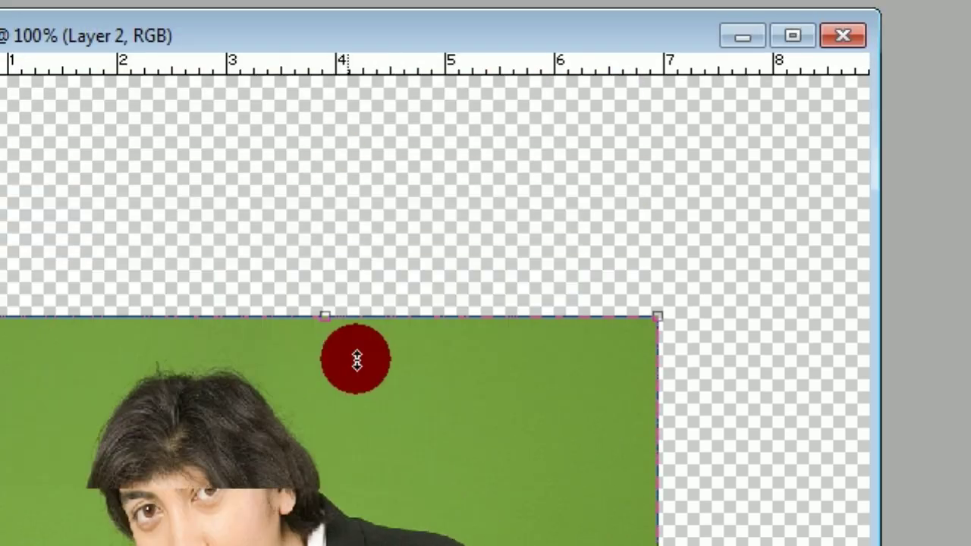
left_click_drag(337, 170, 371, 421)
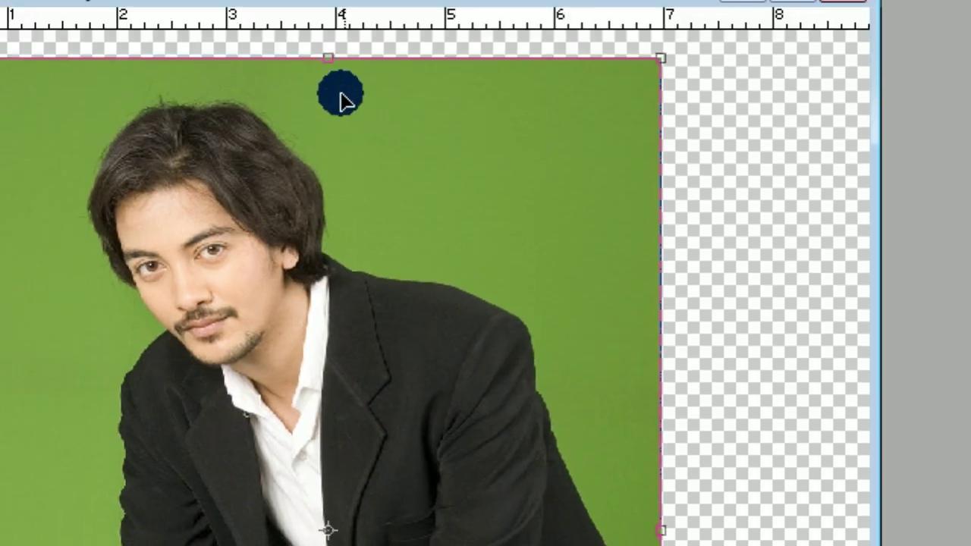
left_click_drag(382, 108, 340, 460)
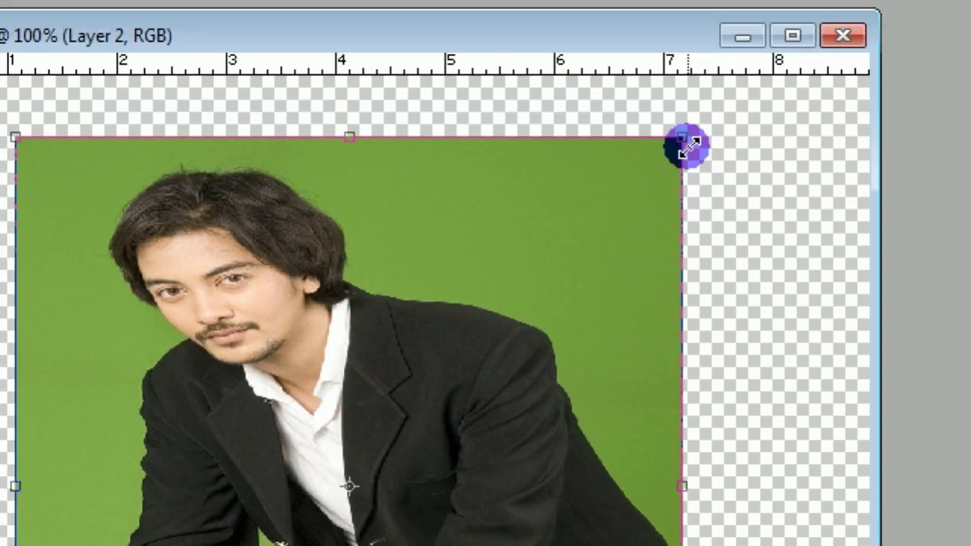
mouse_move(683, 92)
left_mouse_down()
mouse_move(535, 230)
mouse_move(472, 355)
left_mouse_up()
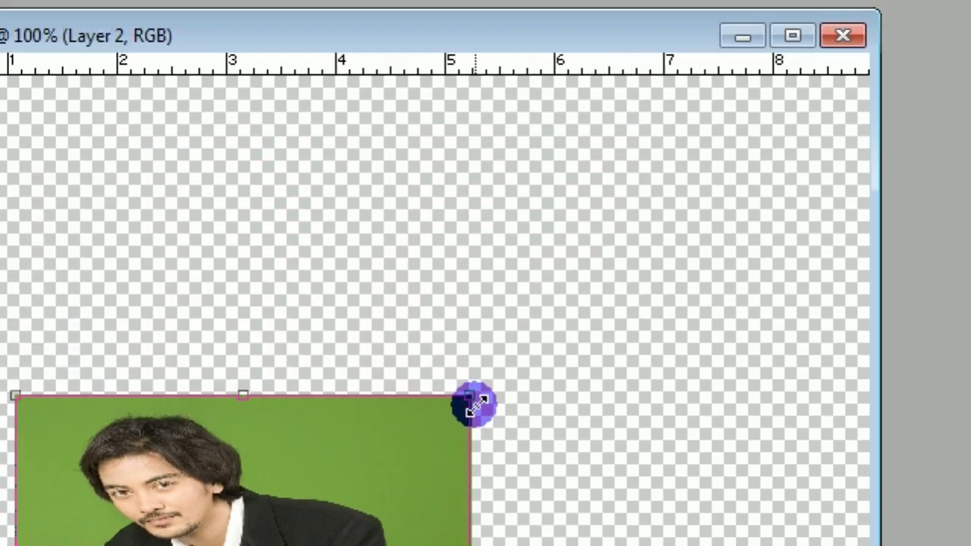
left_click_drag(394, 383, 492, 165)
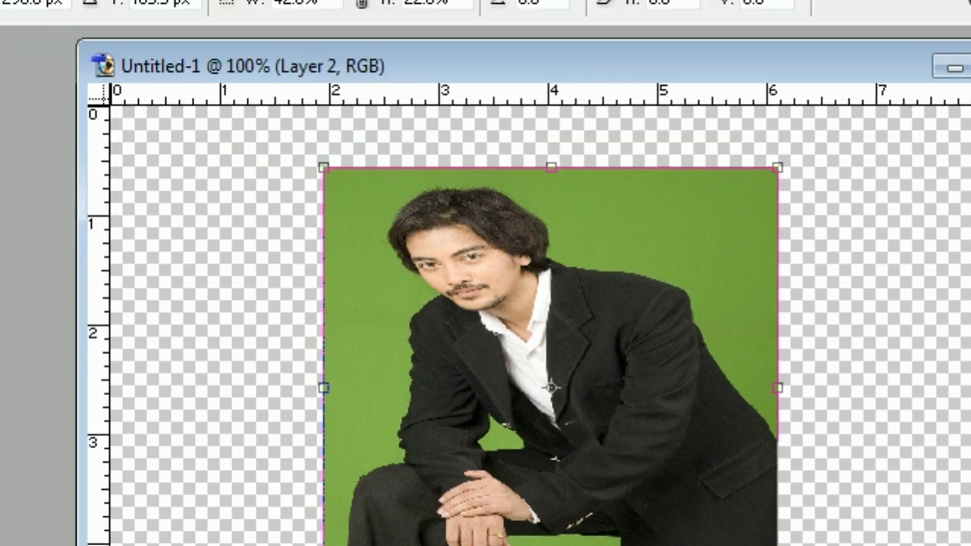
left_click(42, 148)
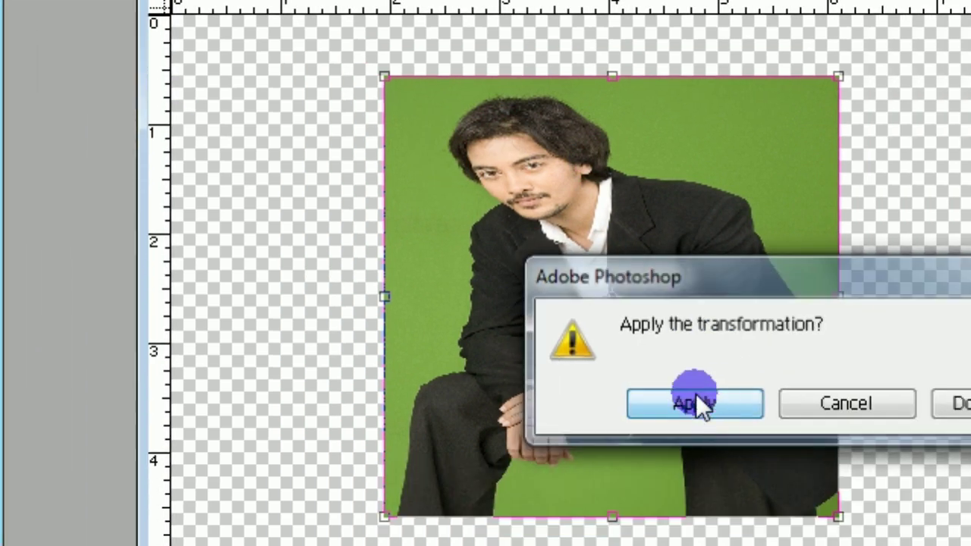
left_click(717, 434)
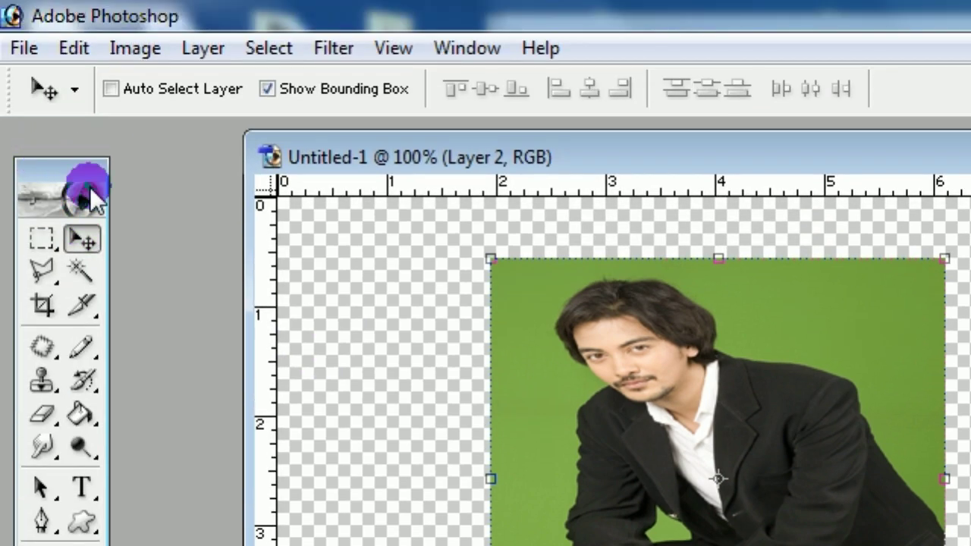
Magic Wand-select the green backdrop in Add to selection mode, delete it, then deselect.
left_click(79, 272)
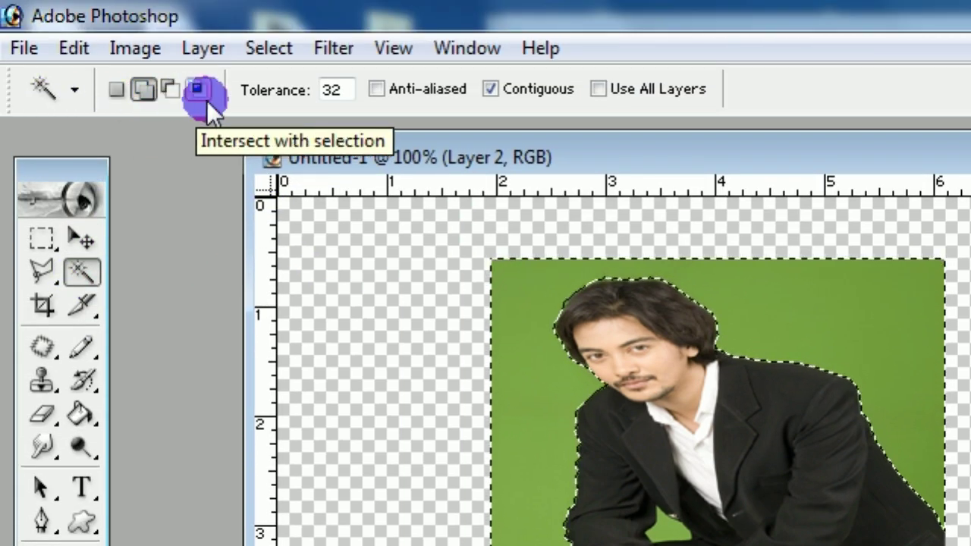
left_click(144, 91)
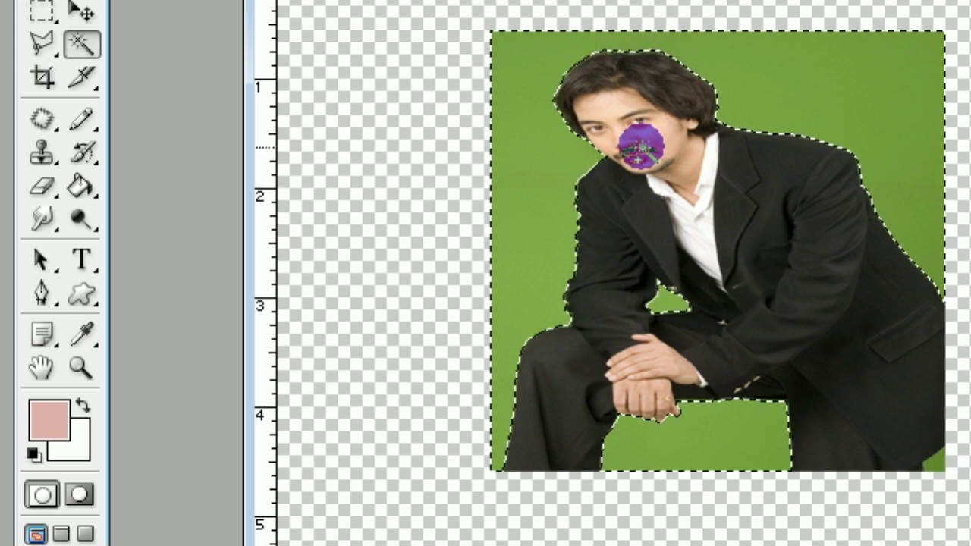
key("Delete")
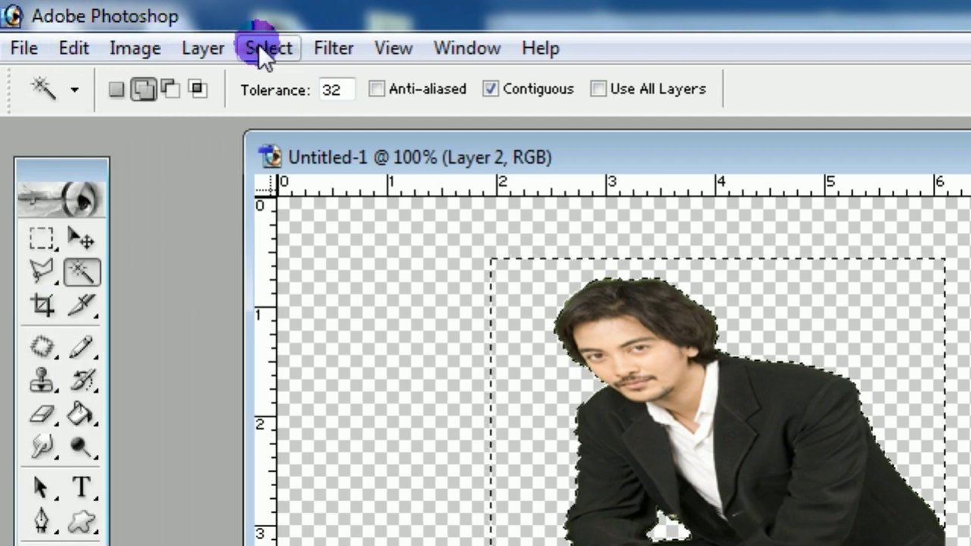
left_click(274, 47)
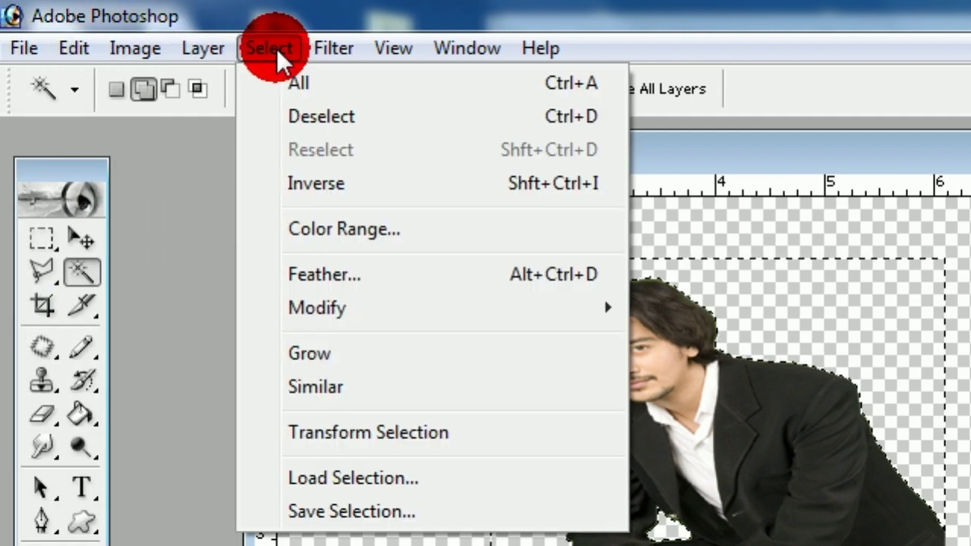
left_click(309, 118)
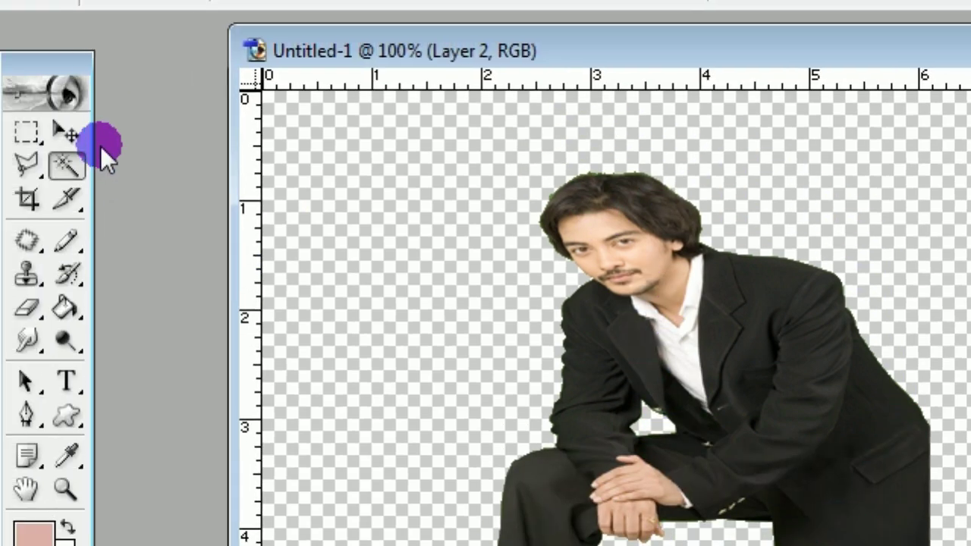
Select the Move tool and arrange the CorelDRAW and Photoshop windows so both are visible.
left_click(83, 147)
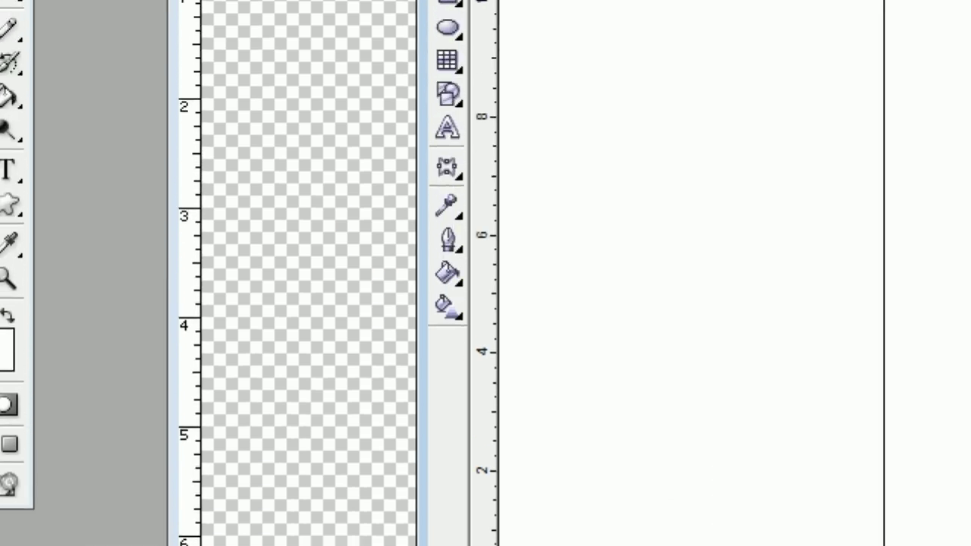
left_click(533, 126)
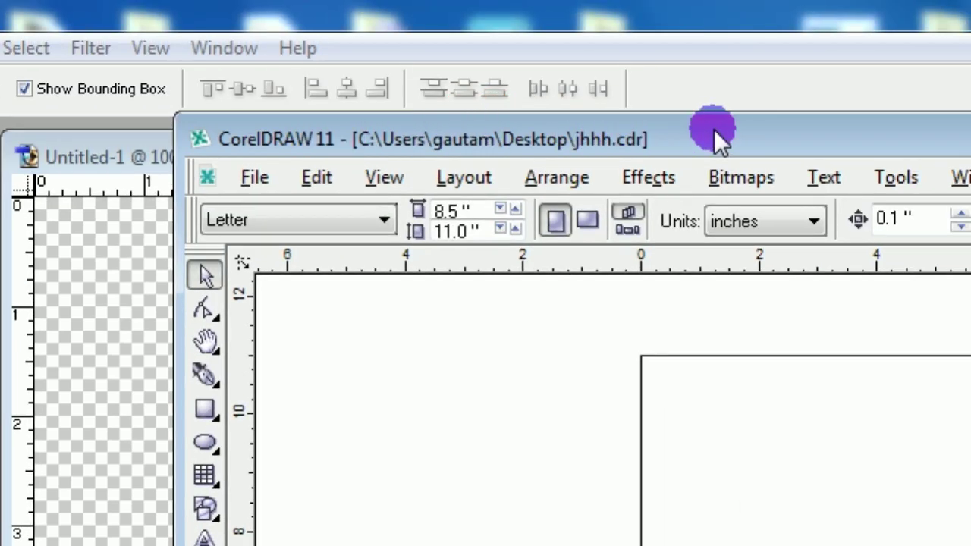
left_click_drag(682, 130, 793, 106)
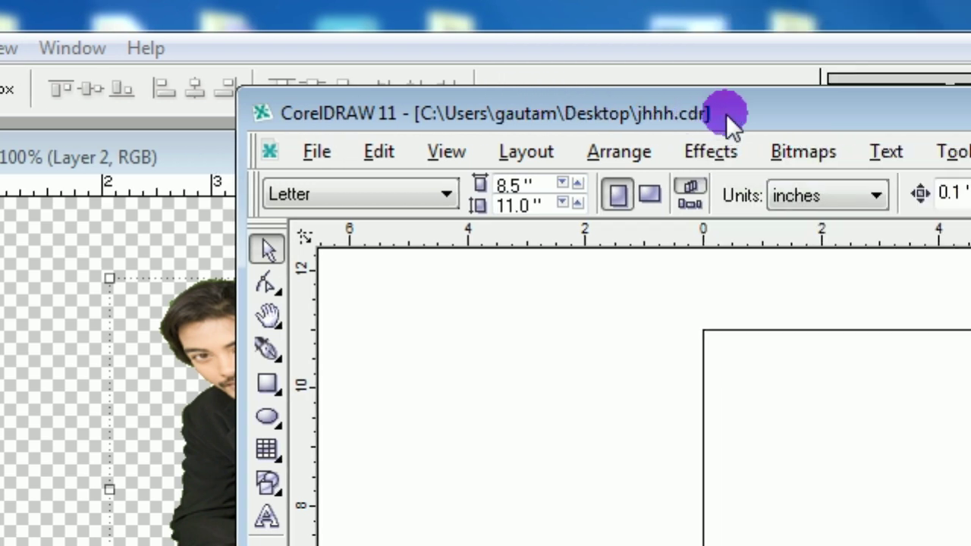
left_click_drag(726, 114, 822, 97)
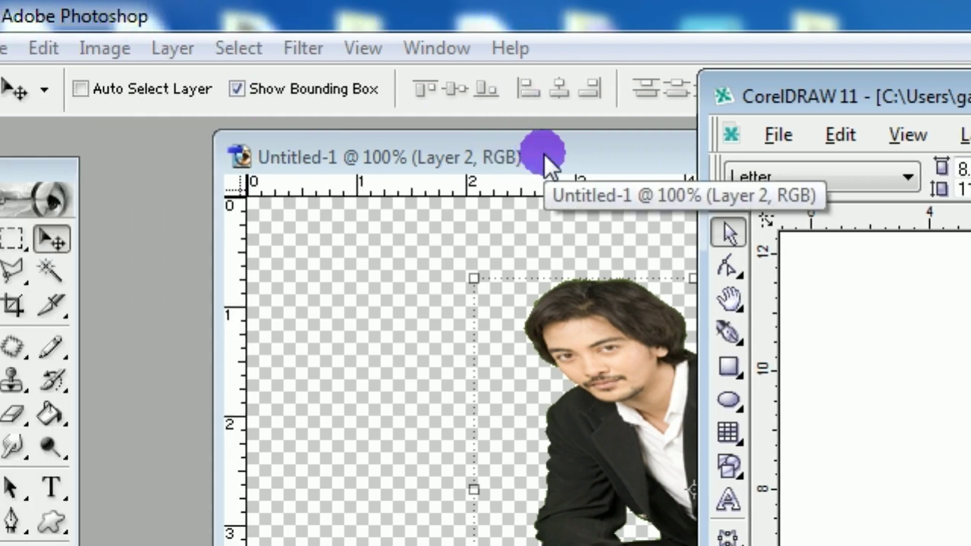
left_click_drag(510, 151, 346, 156)
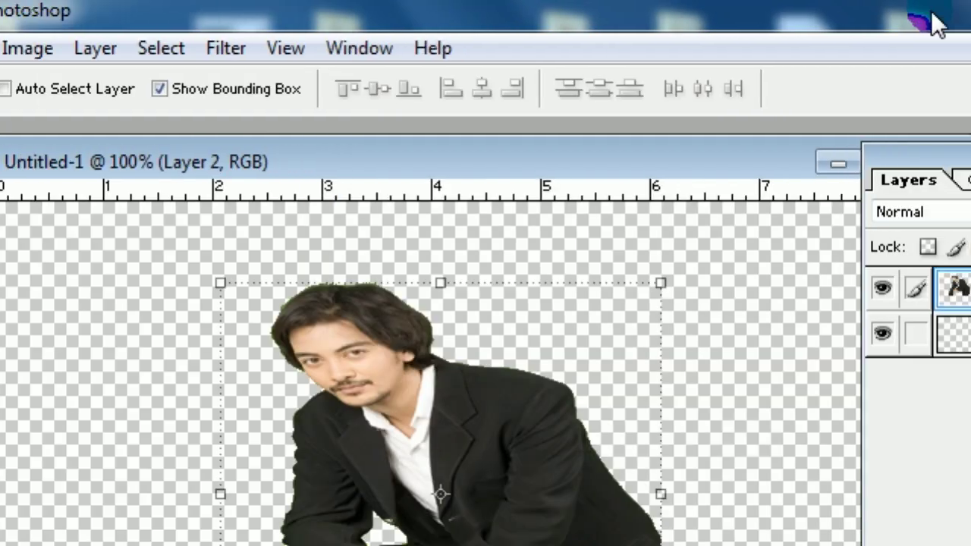
mouse_move(248, 83)
left_mouse_down()
mouse_move(106, 128)
mouse_move(298, 132)
left_mouse_up()
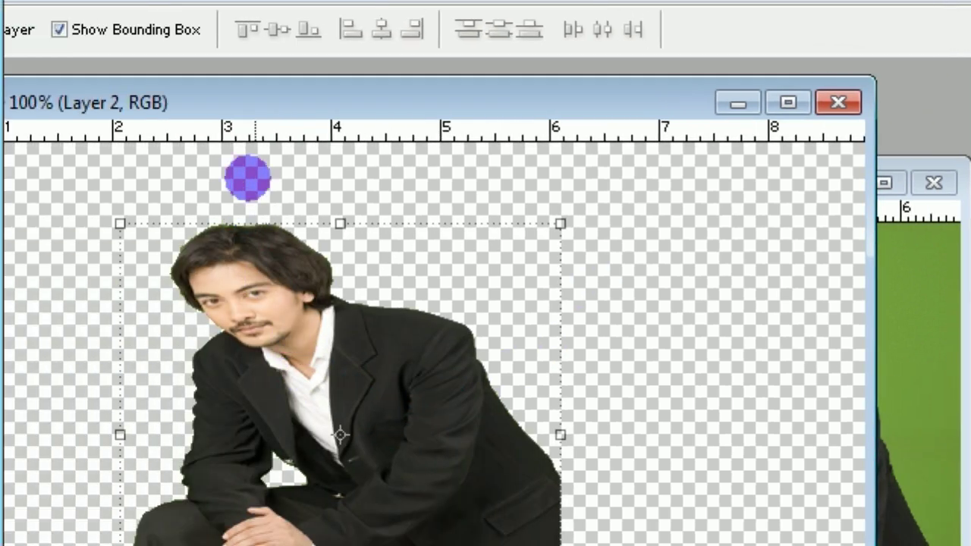
left_click_drag(281, 128, 372, 134)
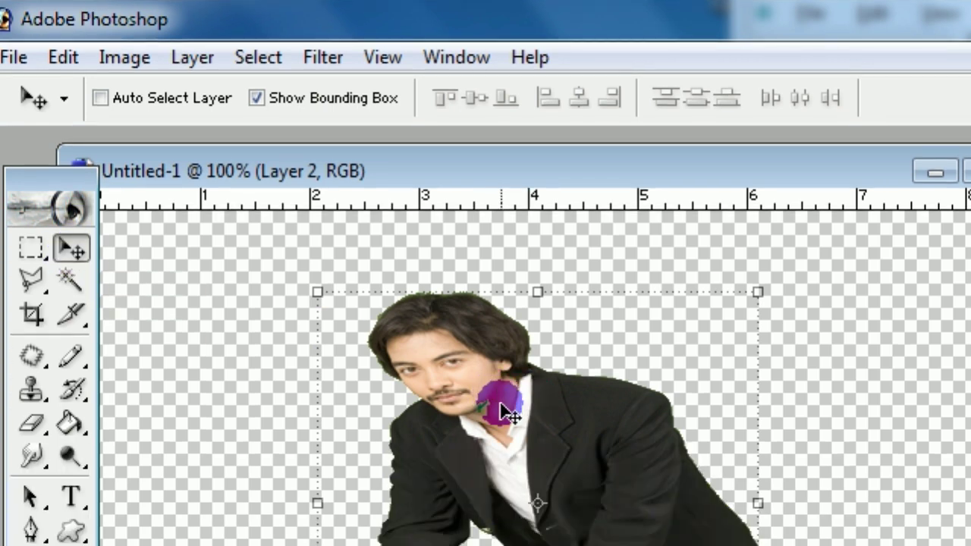
Drag copies of the cut-out man onto the CorelDRAW page, stacking each below the previous.
mouse_move(502, 405)
left_mouse_down()
mouse_move(892, 314)
mouse_move(716, 360)
mouse_move(725, 395)
mouse_move(615, 417)
left_mouse_up()
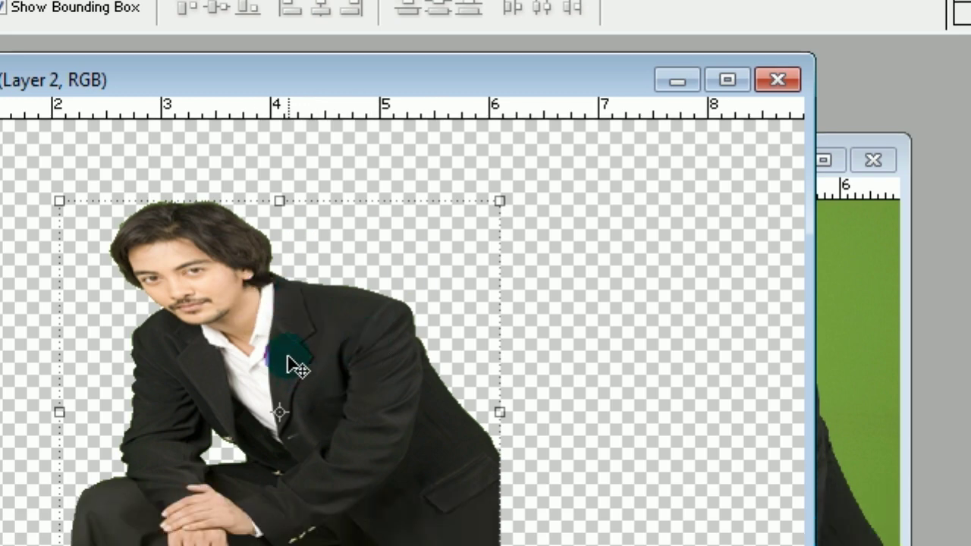
mouse_move(287, 340)
left_mouse_down()
mouse_move(731, 151)
mouse_move(716, 152)
left_mouse_up()
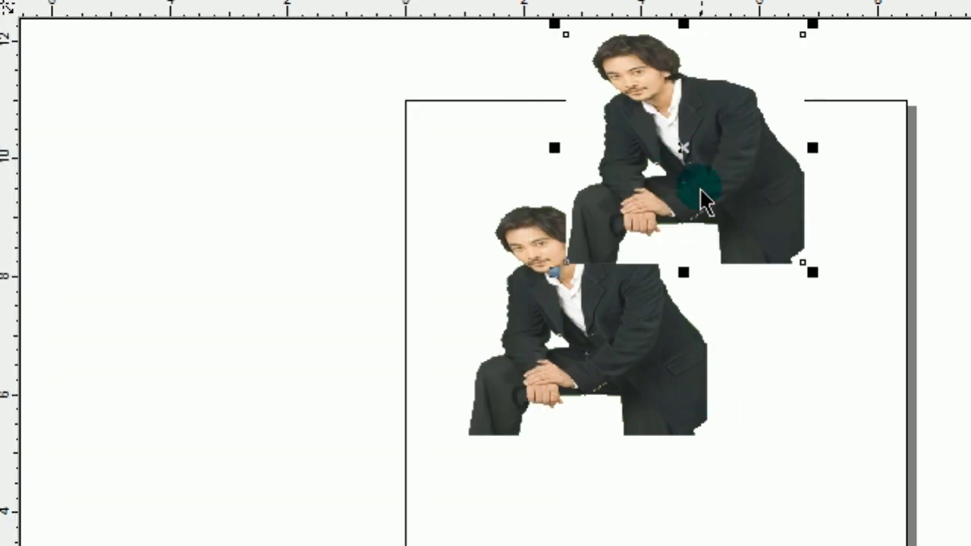
left_click_drag(704, 201, 571, 273)
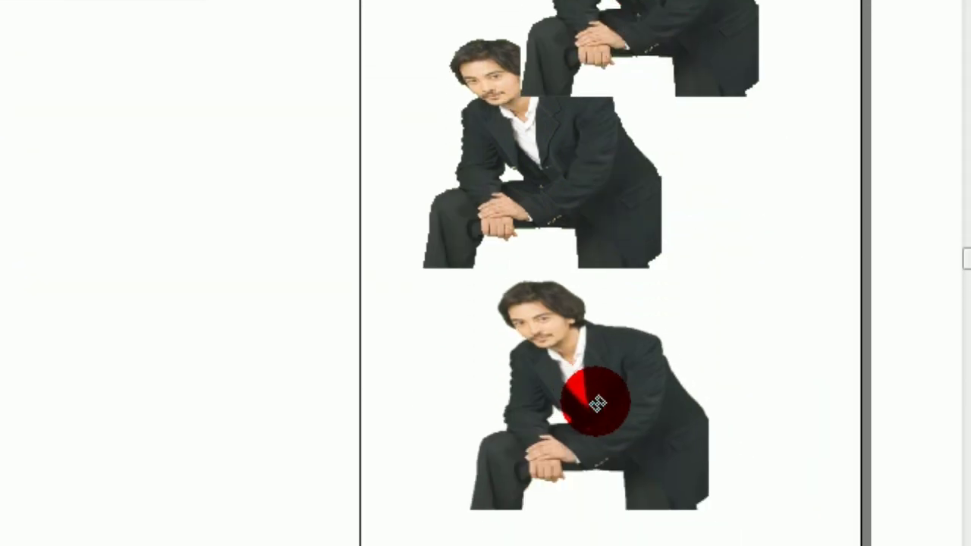